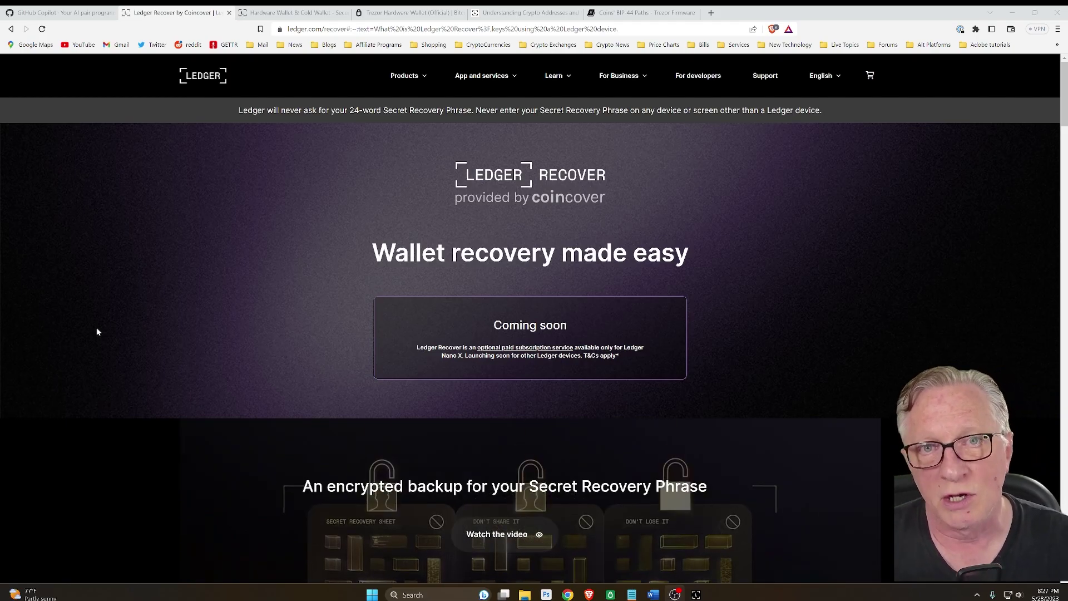
Move from the Ledger homepage tab to the official Trezor homepage (trezor.io).
key(ctrl+Tab)
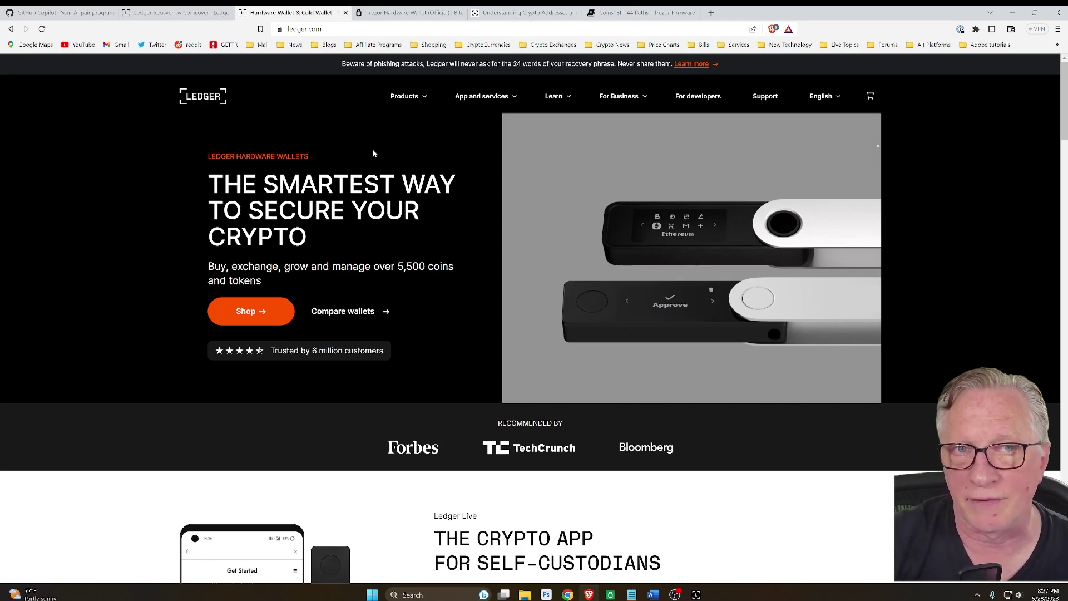
click(413, 13)
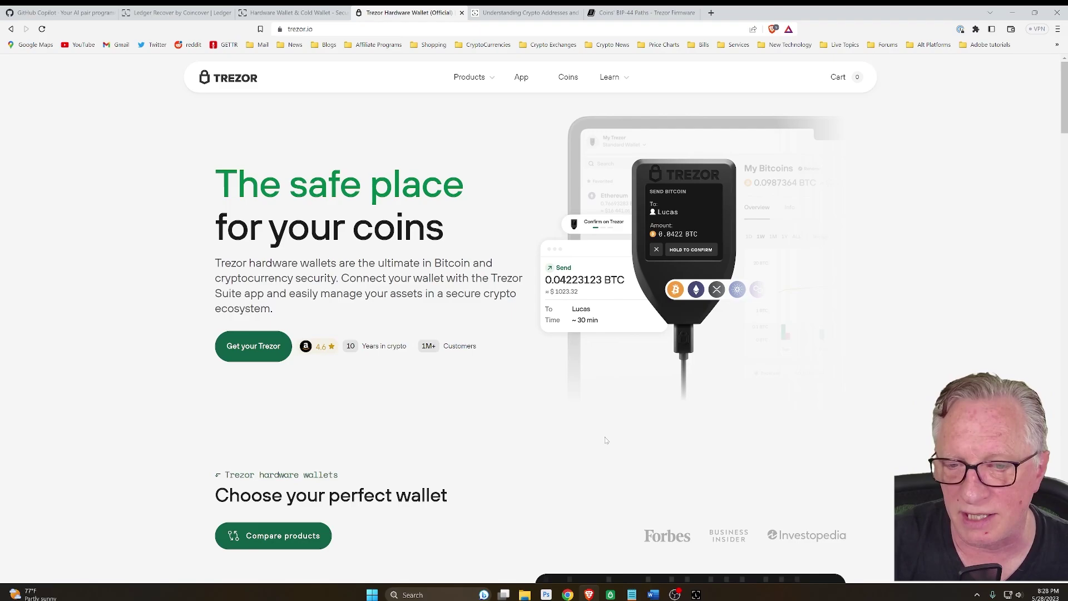
Bring Trezor Suite forward and view the Ethereum #2 account holding 0 ETH.
click(610, 594)
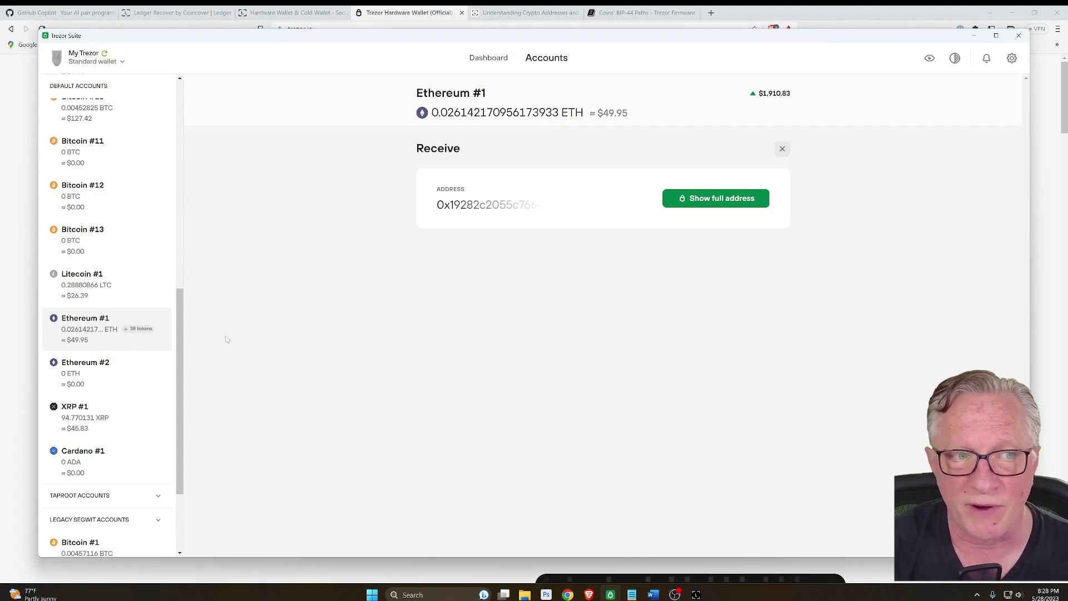
click(96, 379)
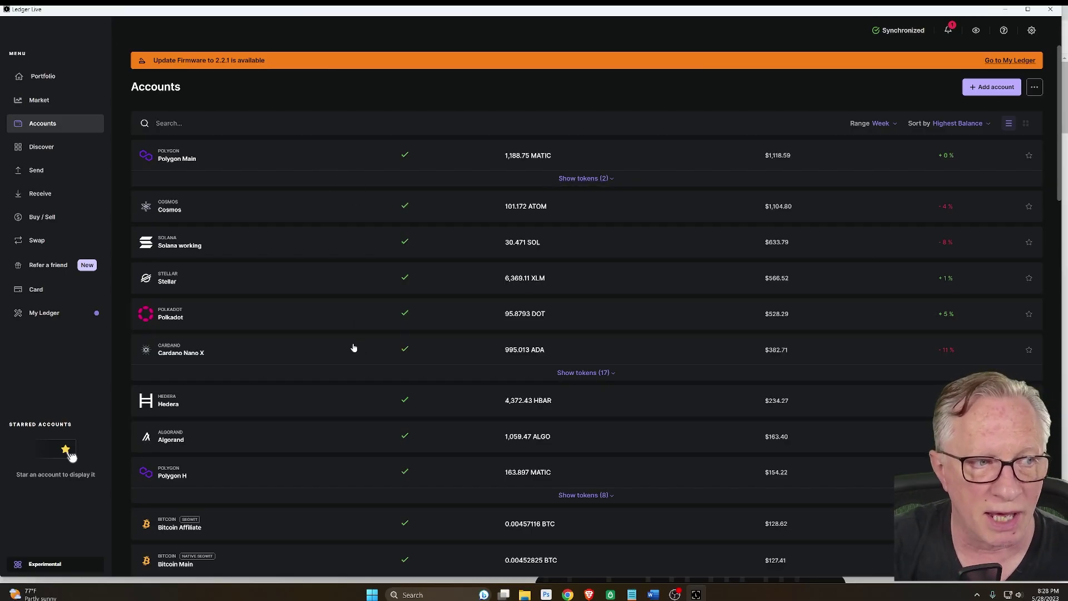
Scroll through the Ledger Live accounts list, then return to Trezor Suite's Ethereum #2 overview.
scroll(355, 333, down, 1)
scroll(355, 333, down, 4)
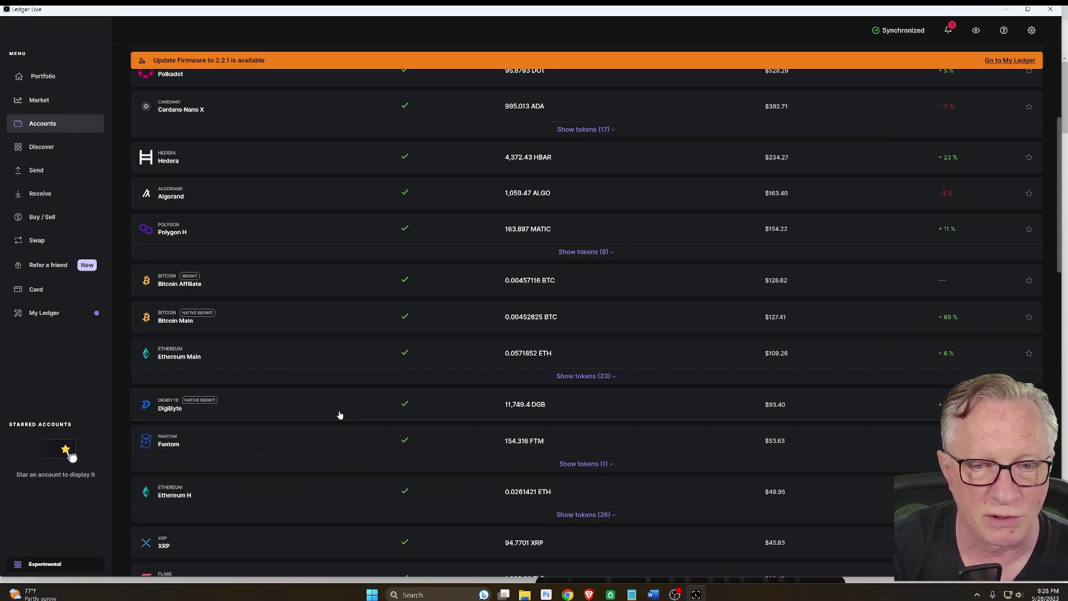
click(610, 595)
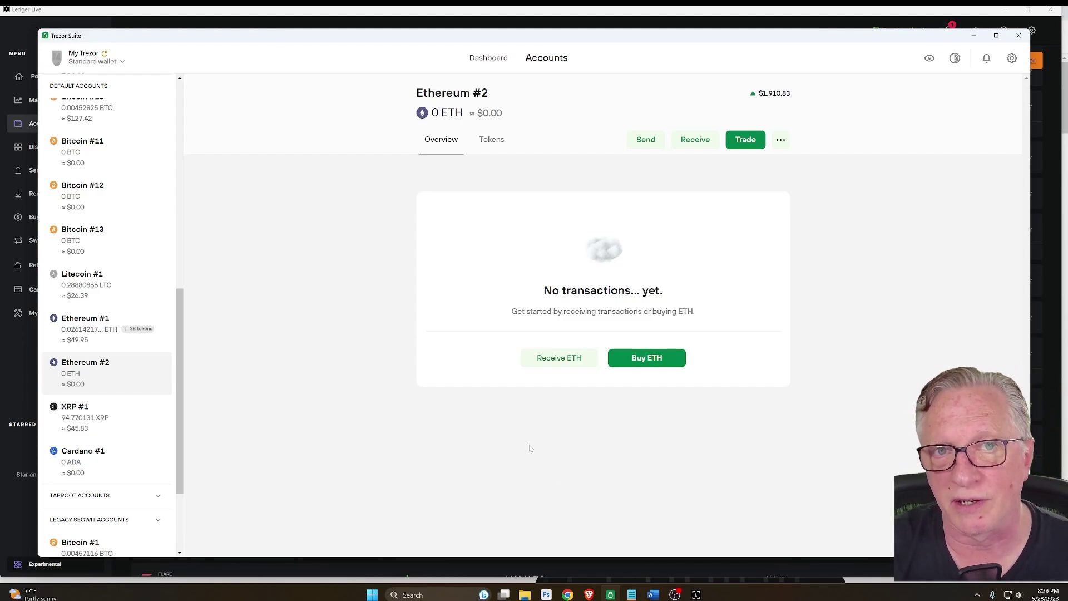
Read the Ledger blog article on derivation paths, then move to Trezor's BIP-44 paths page.
click(590, 595)
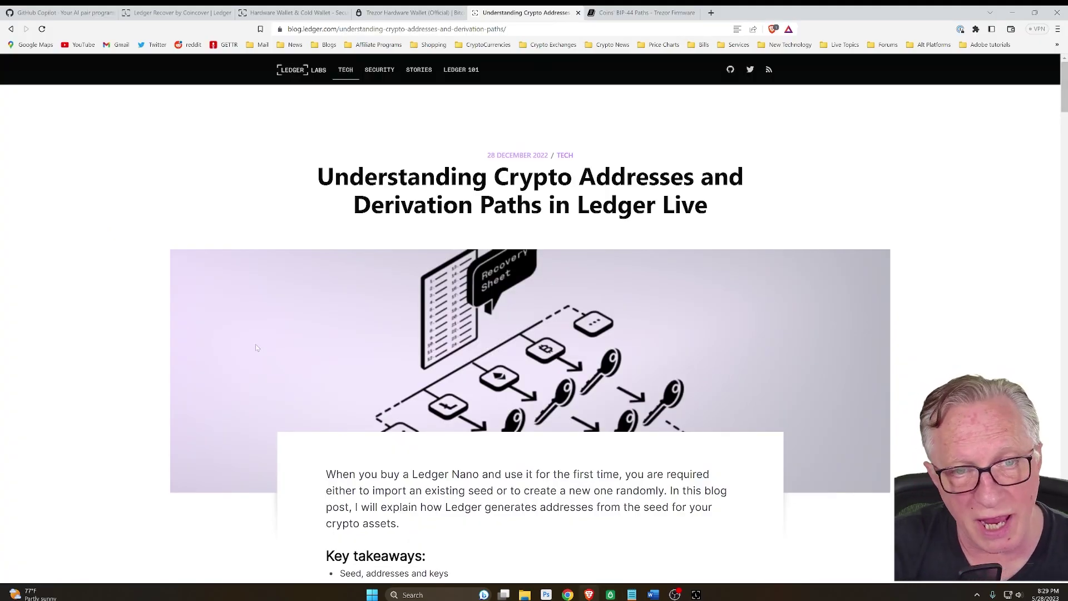
scroll(256, 345, down, 4)
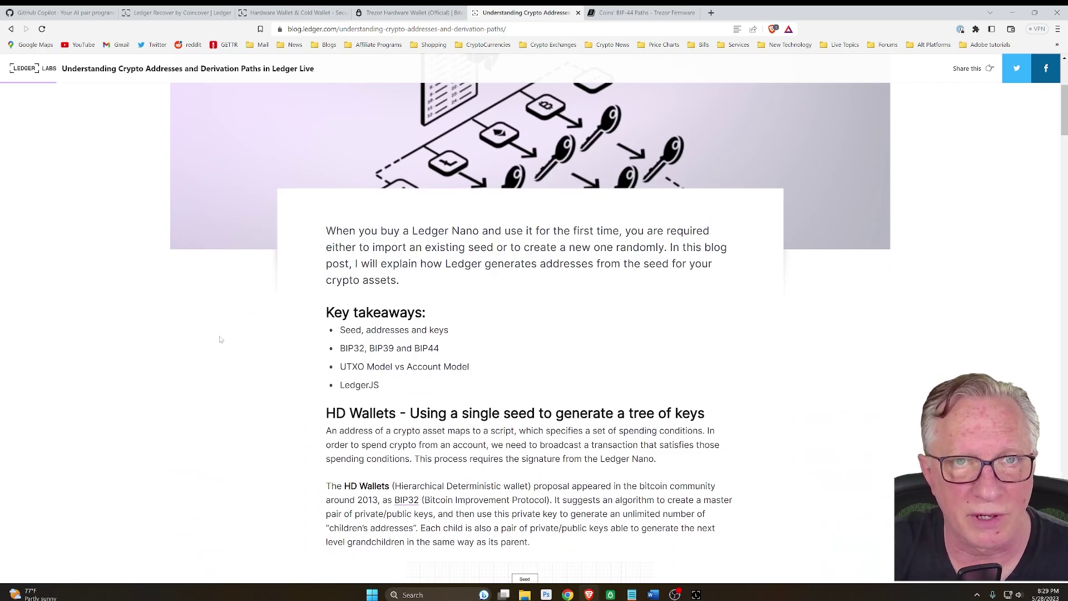
key(ctrl+Tab)
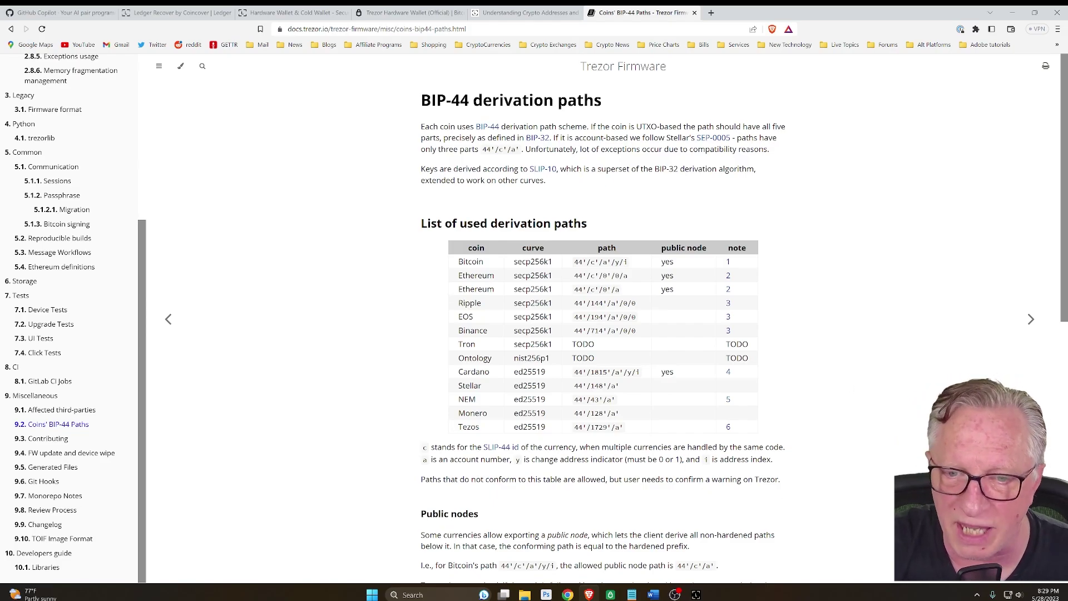
Recheck Ethereum #2 in Trezor Suite, minimize it, and bring up the Word list of paths.
click(610, 594)
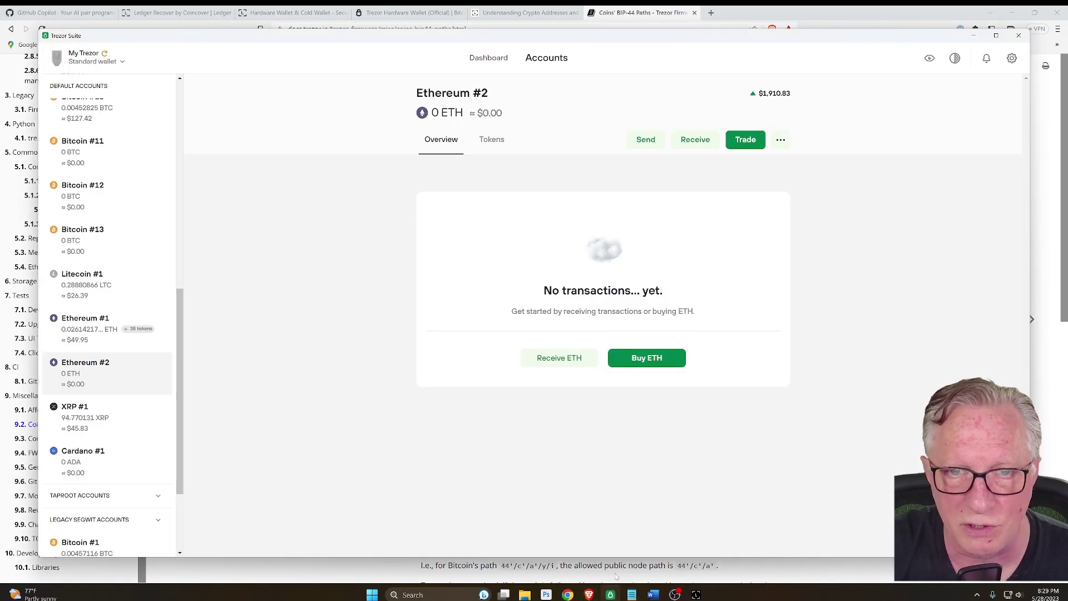
click(974, 37)
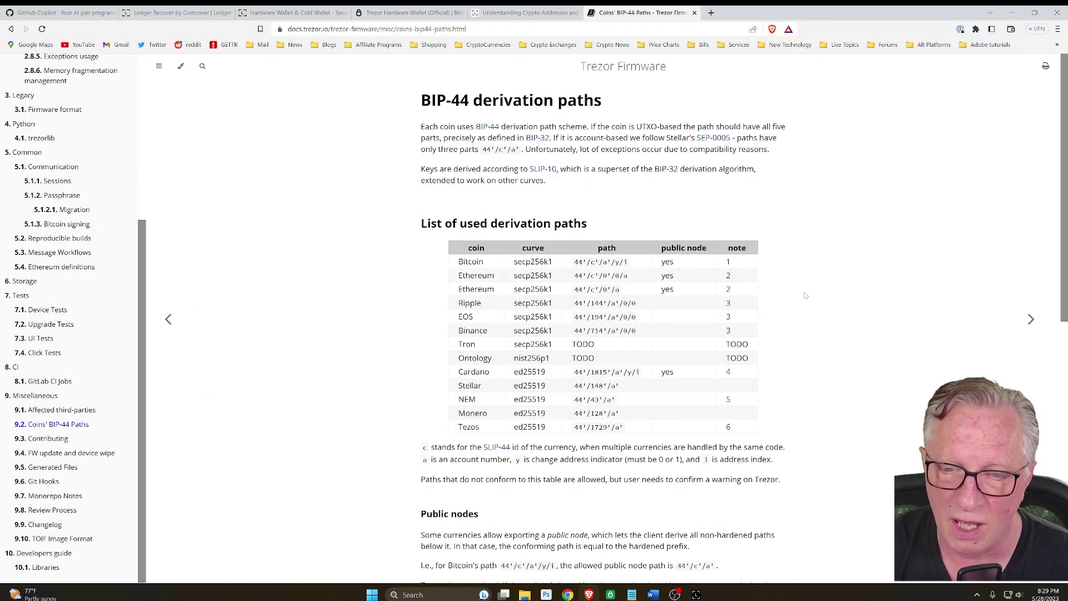
click(653, 595)
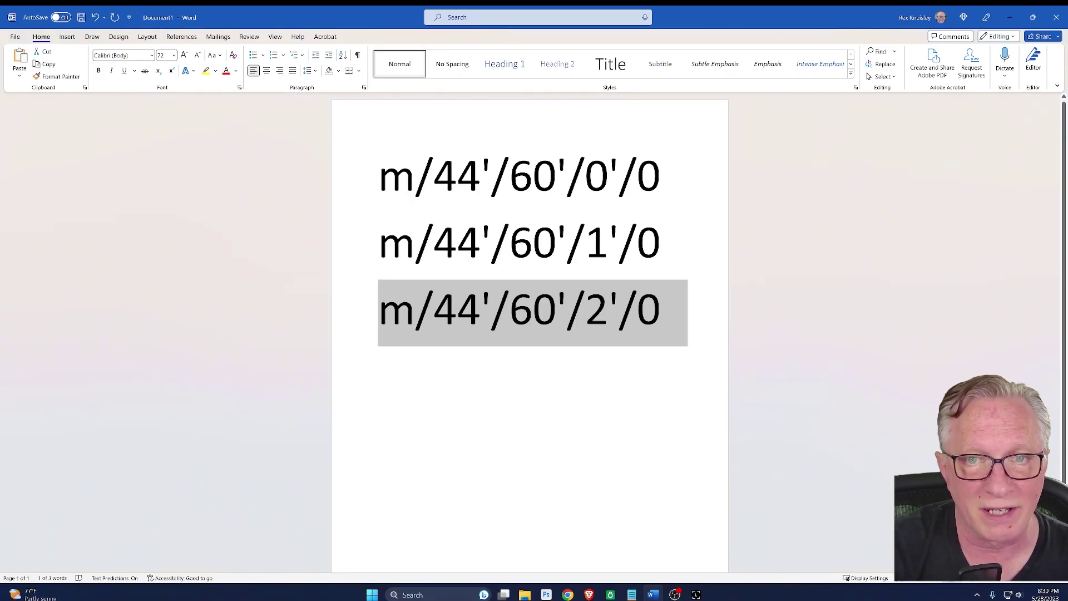
Highlight paths m/44'/60'/0'/0, m/44'/60'/1'/0 and m/44'/60'/2'/0 in Word, then go to MyCrypto.
click(608, 245)
drag(380, 245, 632, 249)
key(ctrl+c)
key(ctrl+Home)
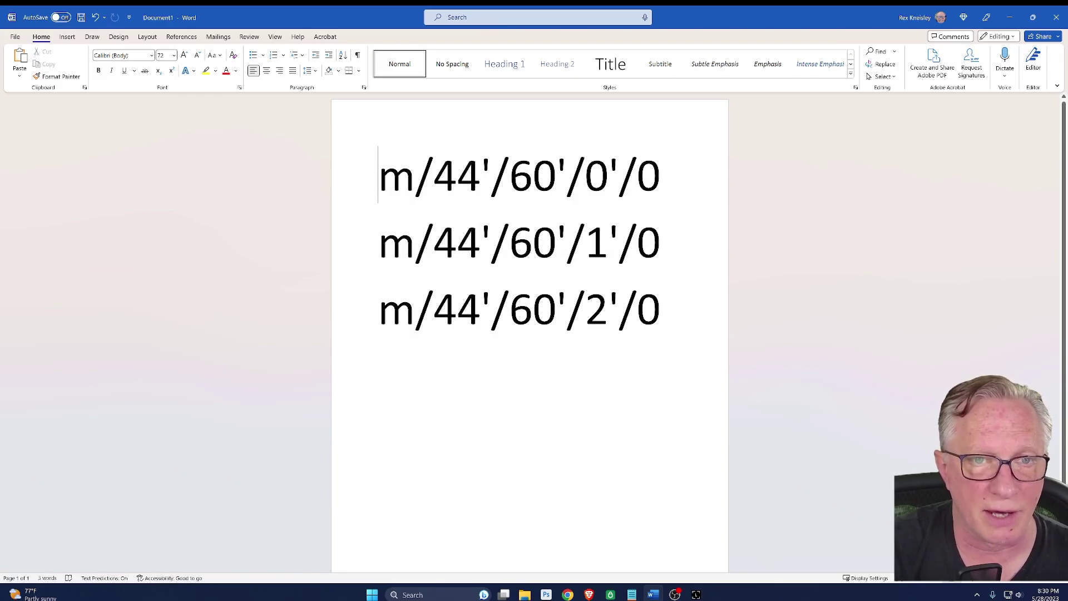
key(shift+Right)
key(shift+Right)
key(shift+Right)
key(shift+Right)
key(shift+Right)
key(shift+Right)
key(shift+Right)
key(shift+Right)
key(shift+Right)
key(shift+Right)
key(shift+Right)
key(shift+Right)
key(shift+Right)
key(shift+Right)
key(shift+Right)
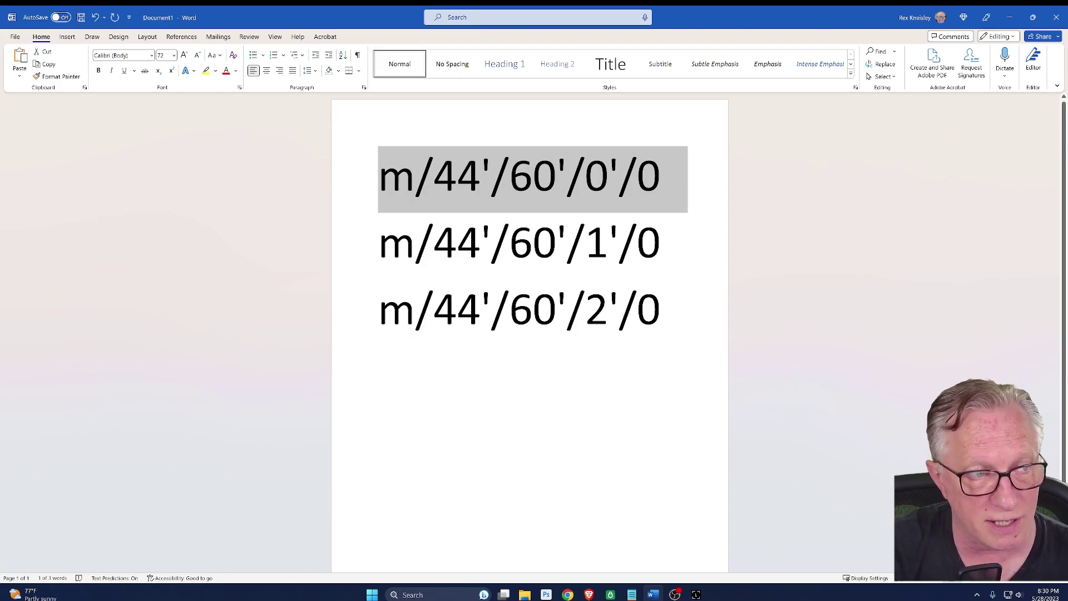
drag(380, 243, 657, 249)
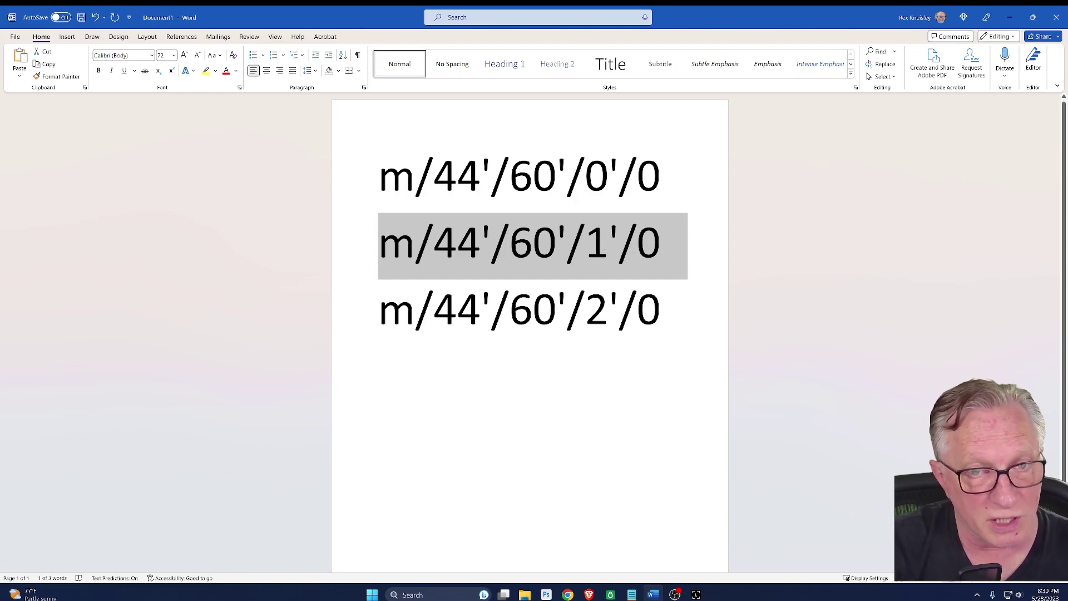
drag(380, 312, 687, 311)
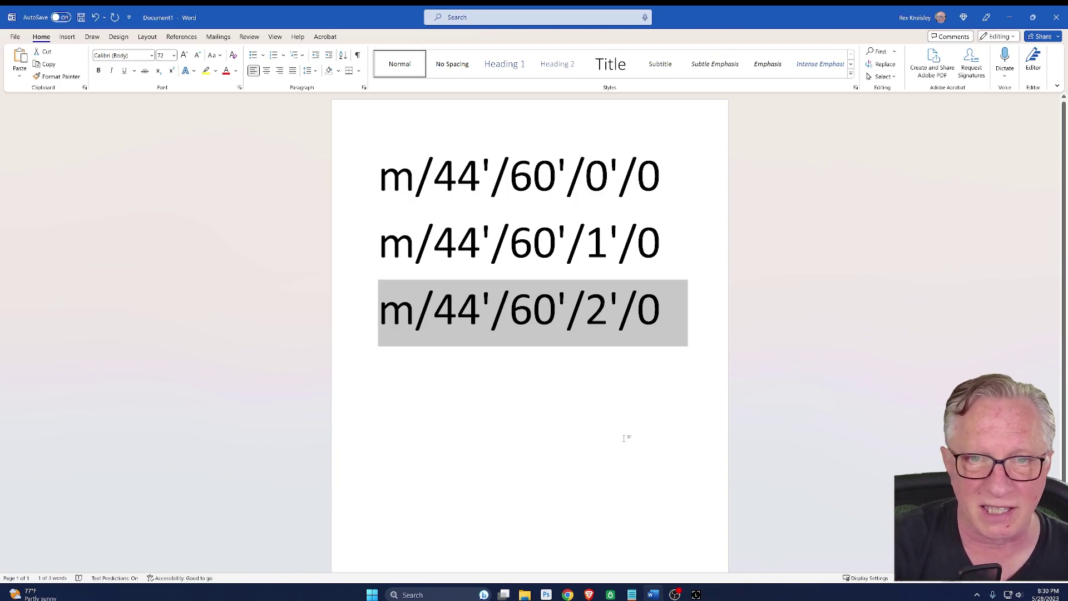
click(568, 595)
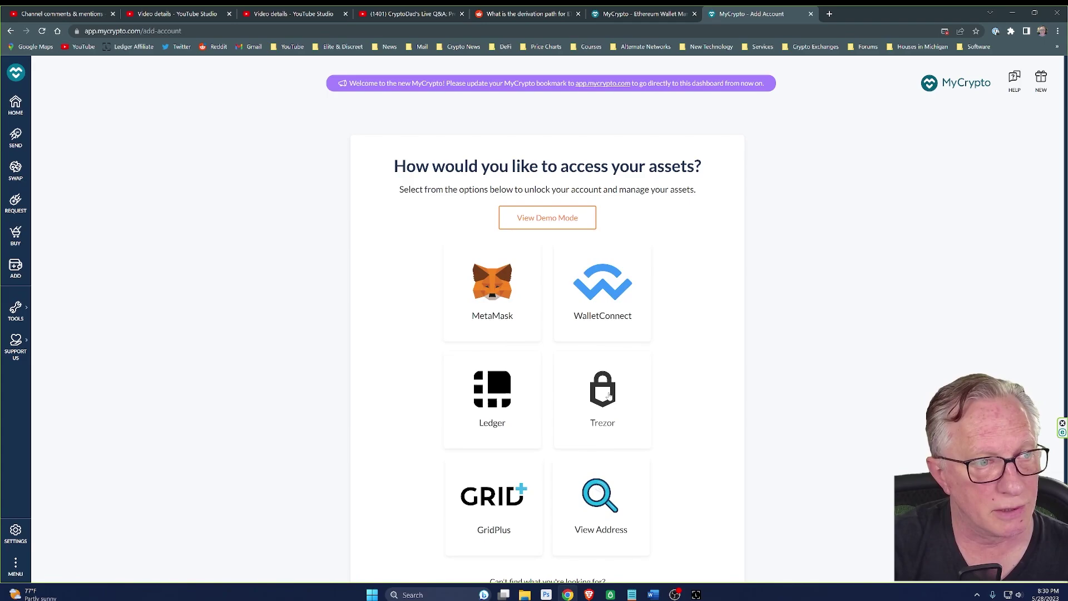
Connect the Trezor on Ethereum, approving address and public key export, finding 0.02614 ETH.
click(603, 392)
click(564, 337)
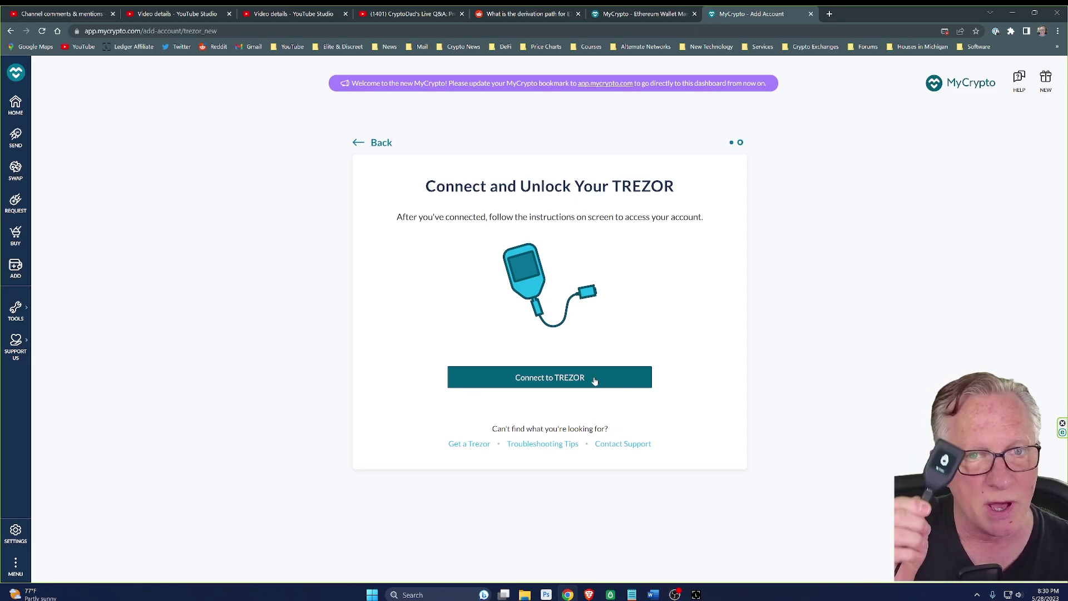
click(595, 381)
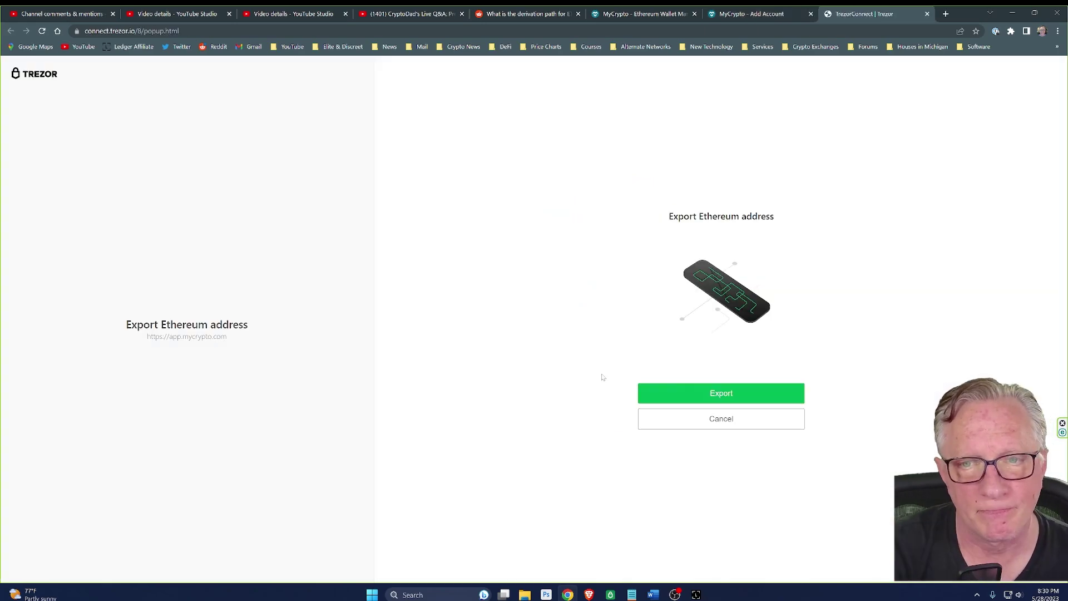
click(722, 393)
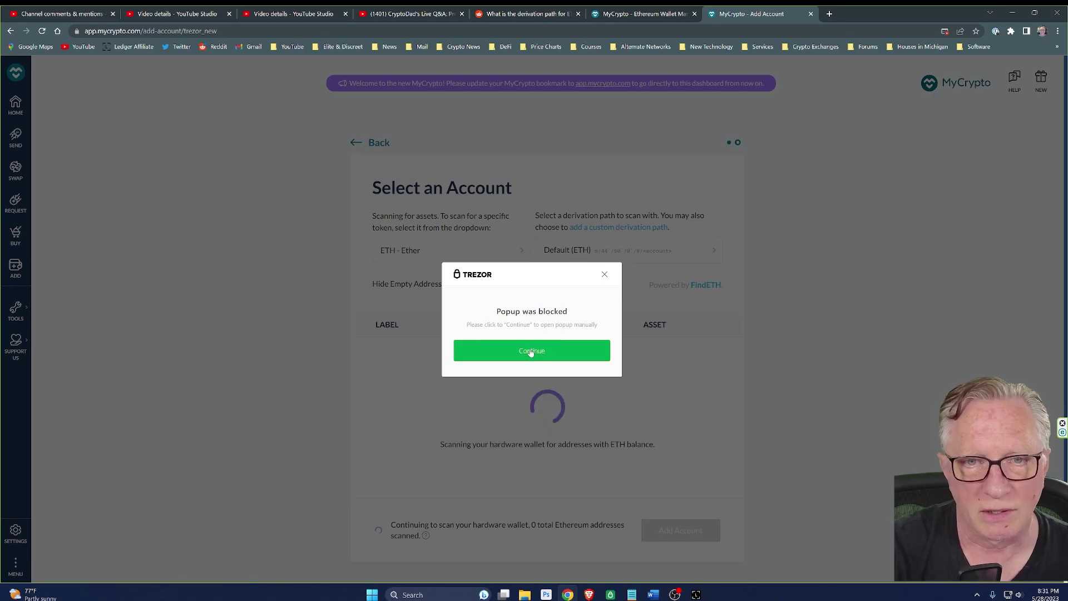
click(531, 352)
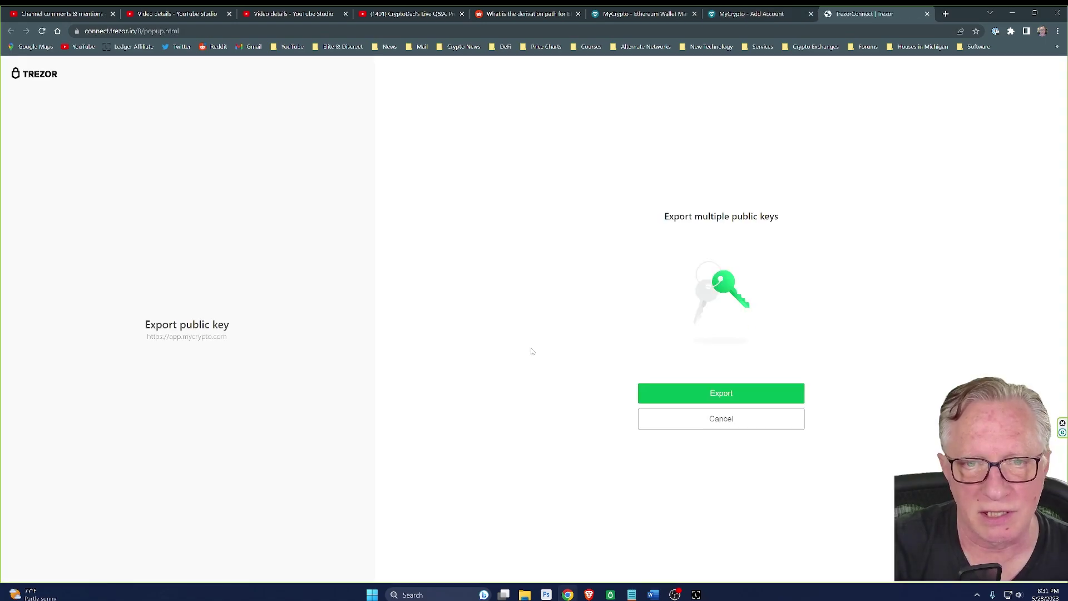
click(742, 396)
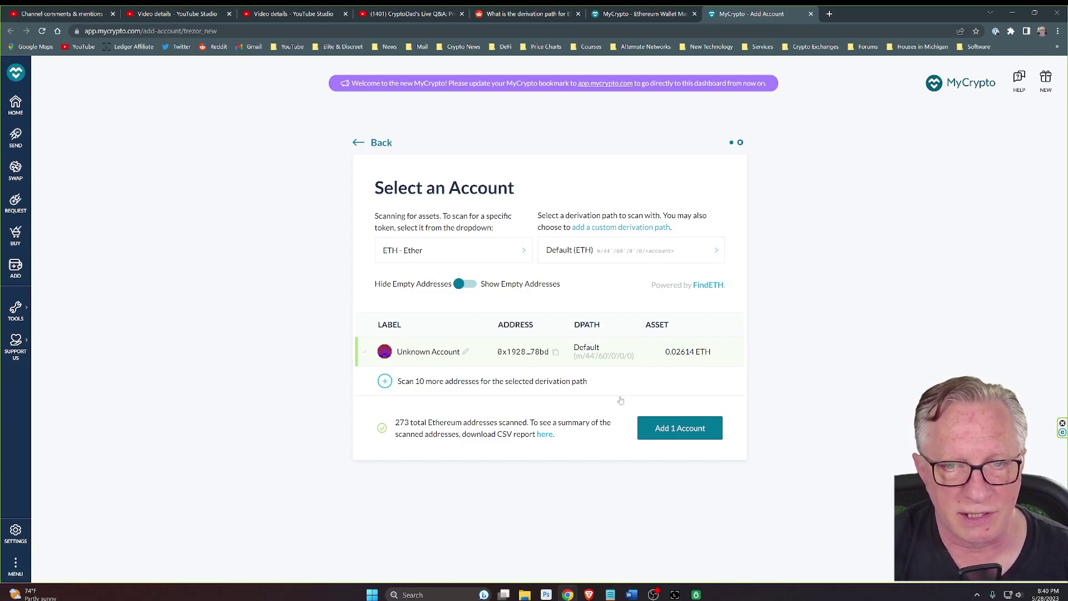
Start a custom derivation path labelled 'Ethereum Main', then bring Word back up.
click(620, 232)
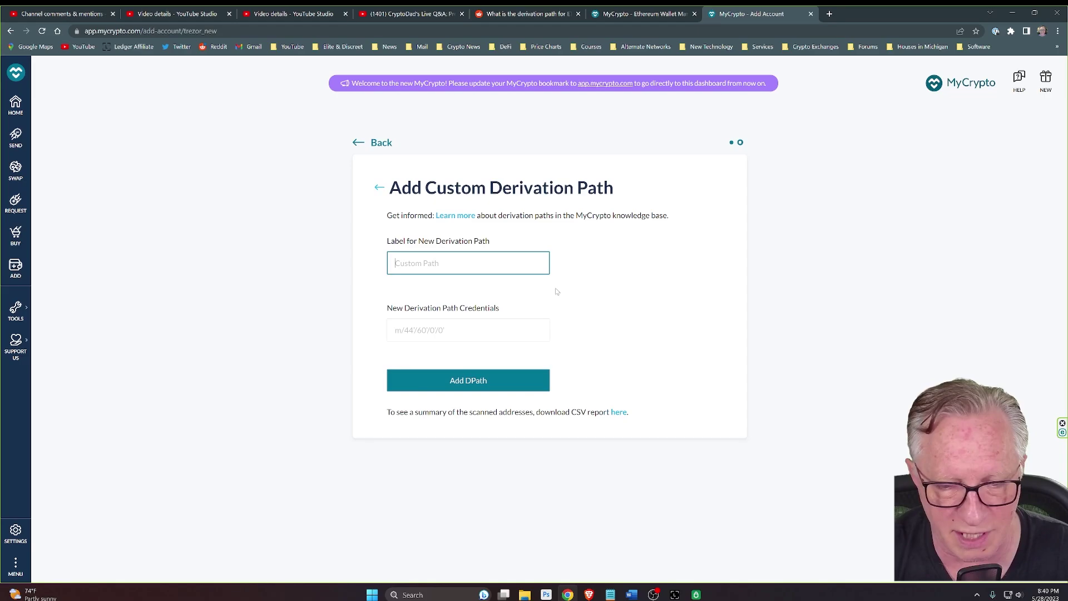
text(Ethereum Main)
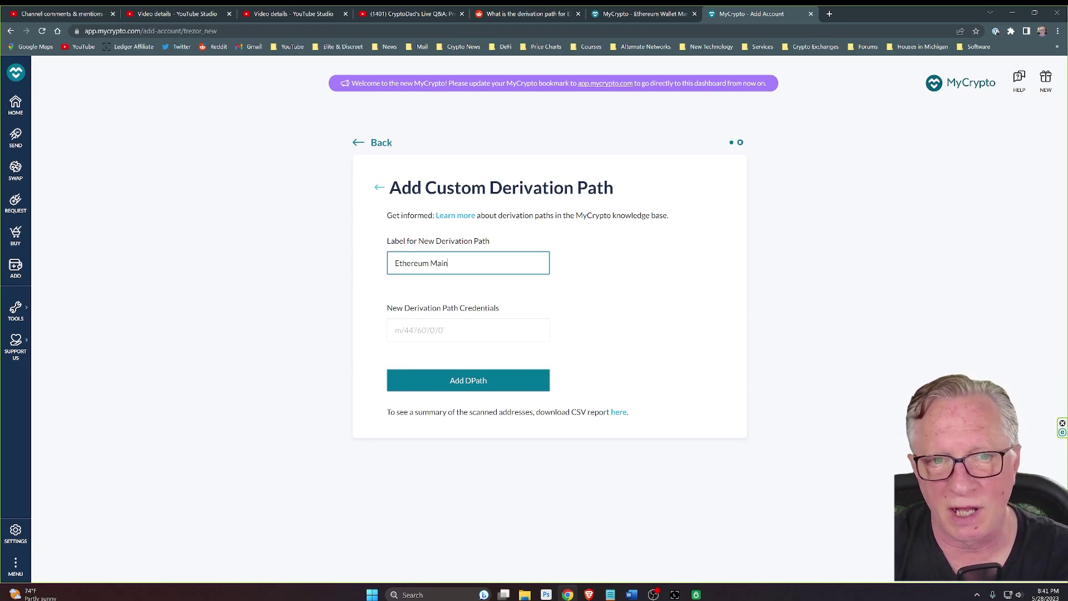
key(Tab)
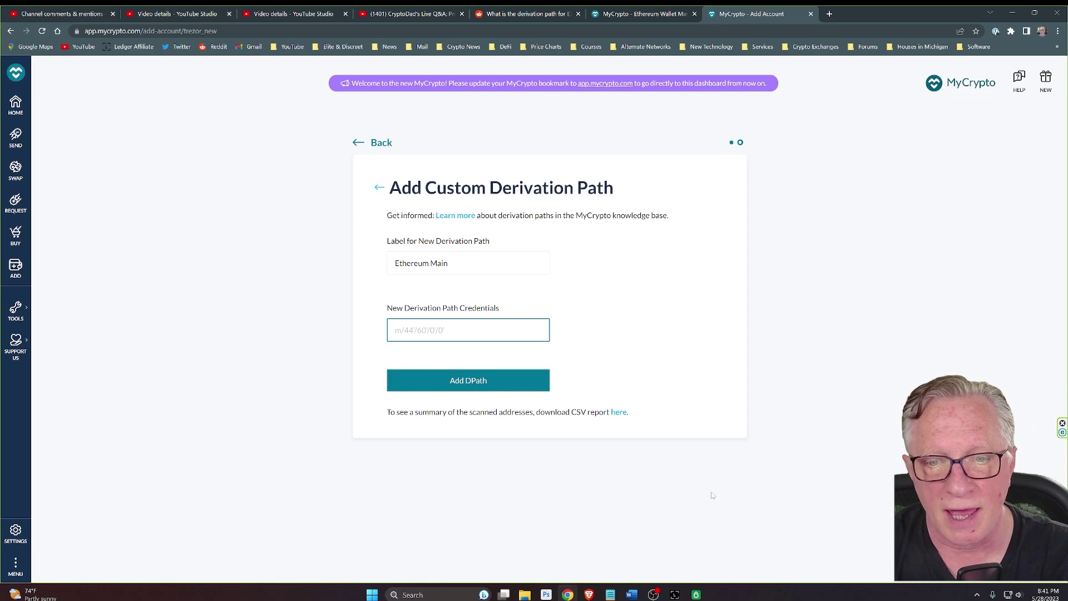
click(632, 595)
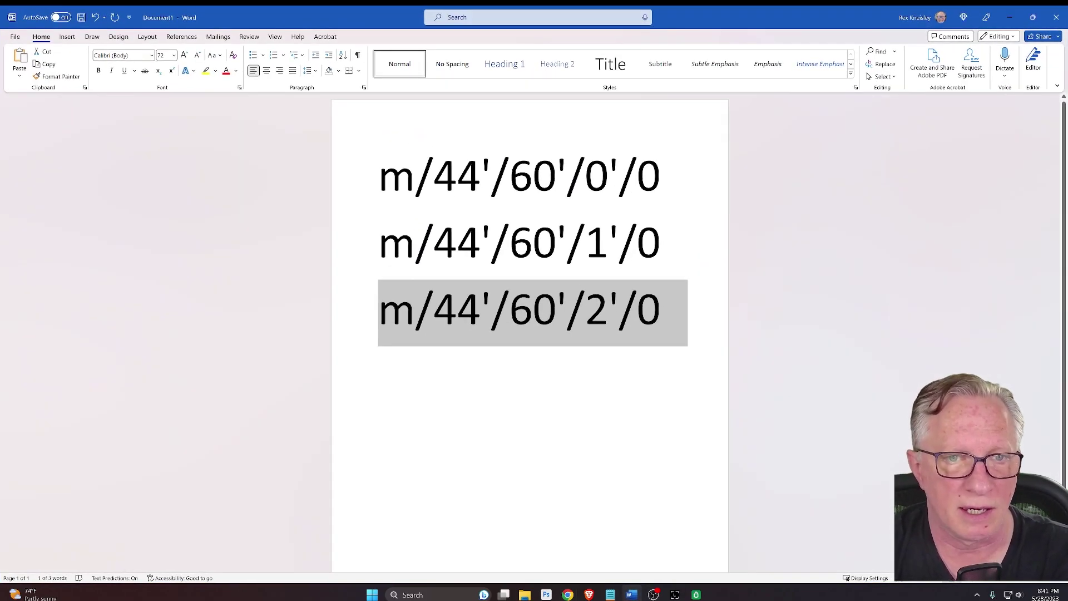
Copy m/44'/60'/1'/0 from Word and paste it into MyCrypto's custom path field.
drag(379, 245, 688, 245)
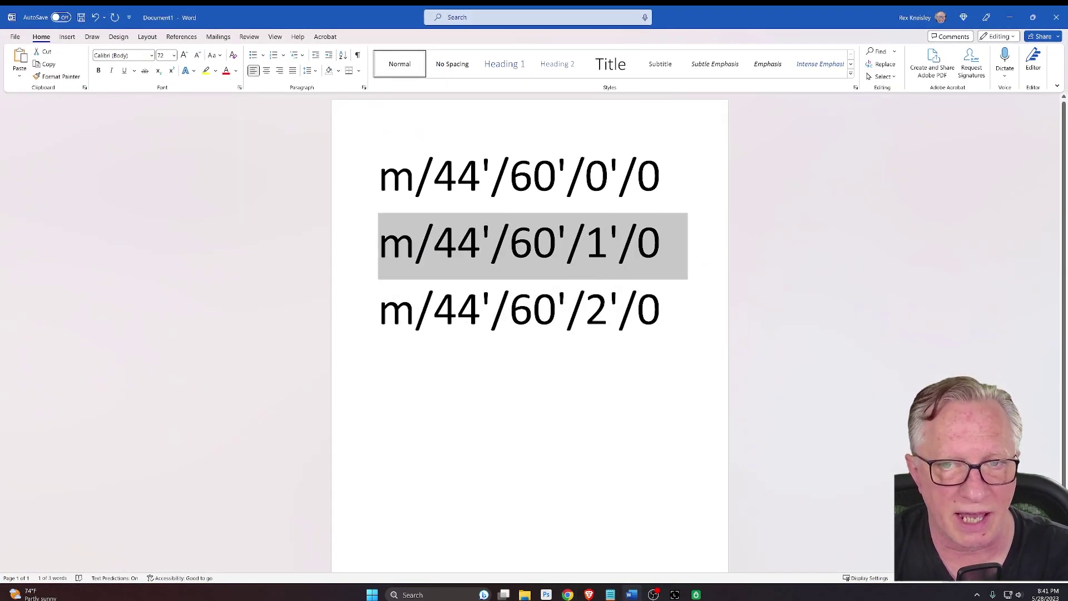
right_click(591, 250)
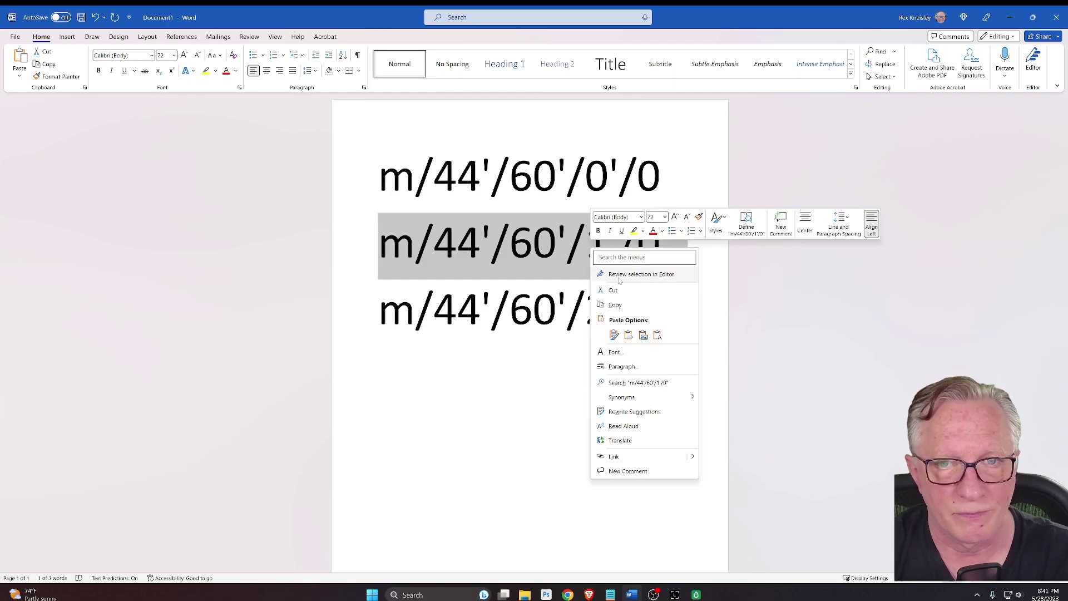
click(626, 304)
click(567, 595)
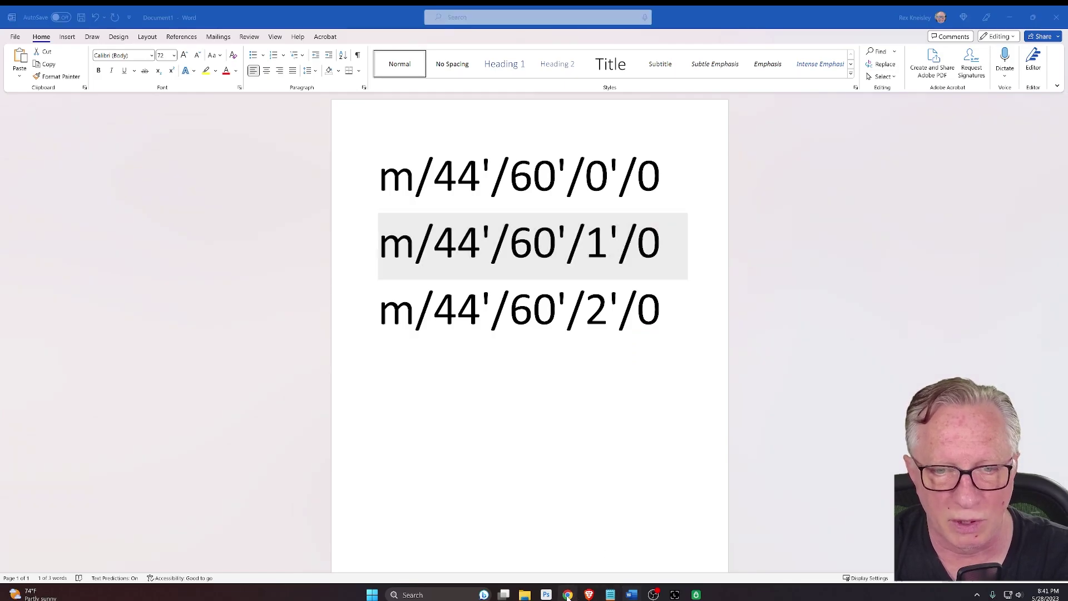
key(ctrl+v)
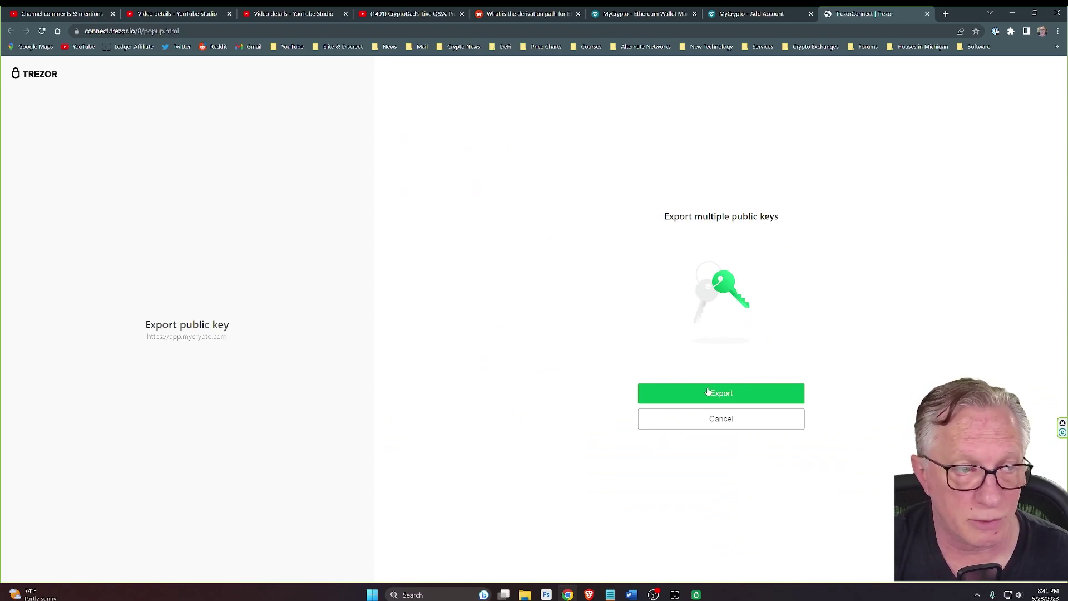
Approve the Trezor key export so the Ethereum Main account with 0.05719 ETH appears.
click(703, 398)
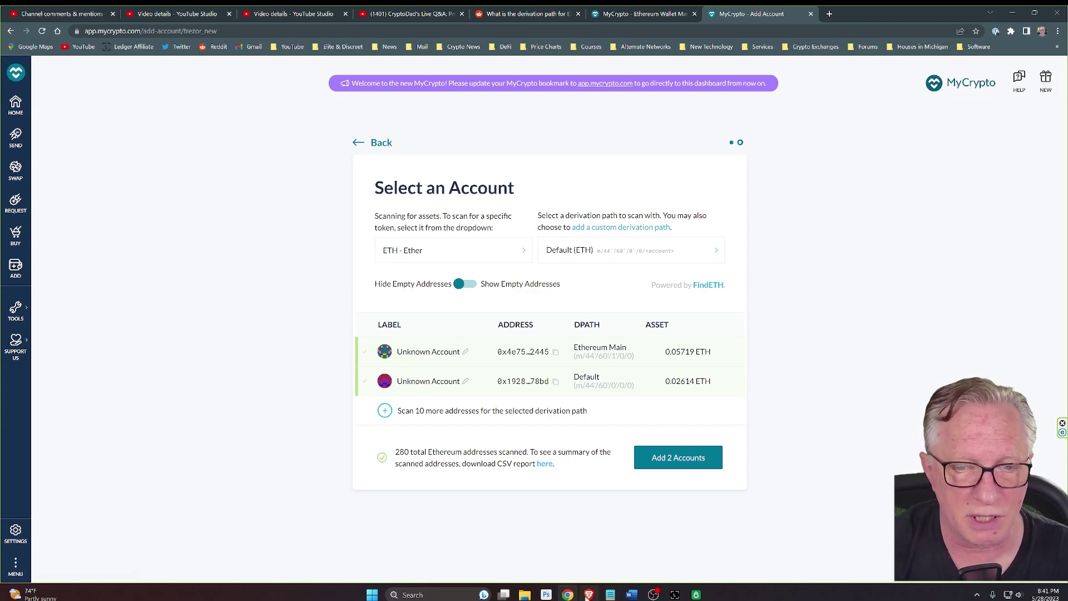
Highlight the third derivation path m/44'/60'/2'/0 in Word, then return to MyCrypto's account list.
key(alt+Tab)
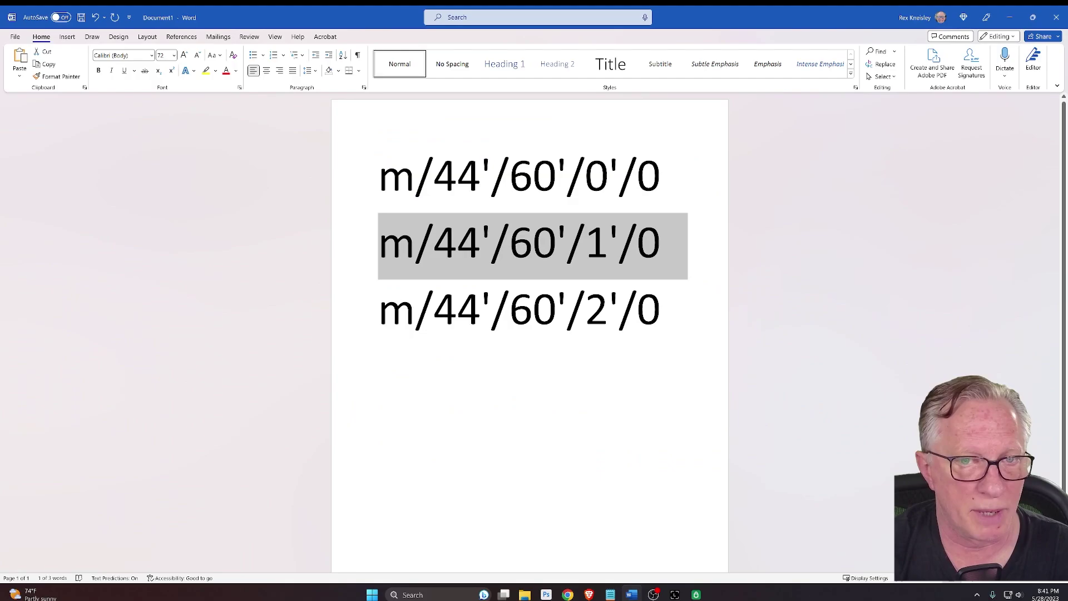
triple_click(517, 312)
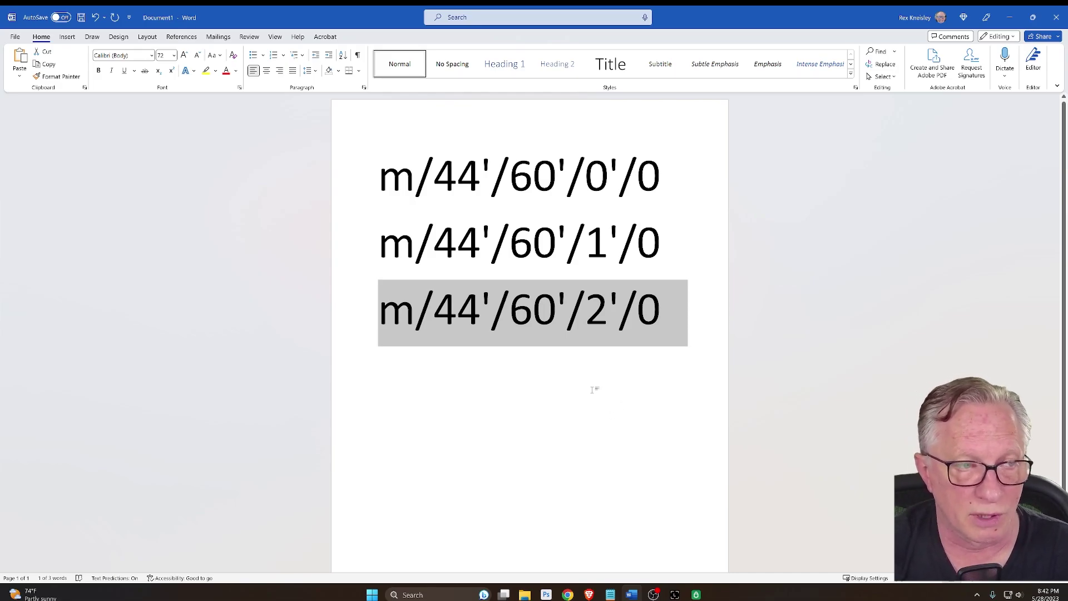
click(568, 595)
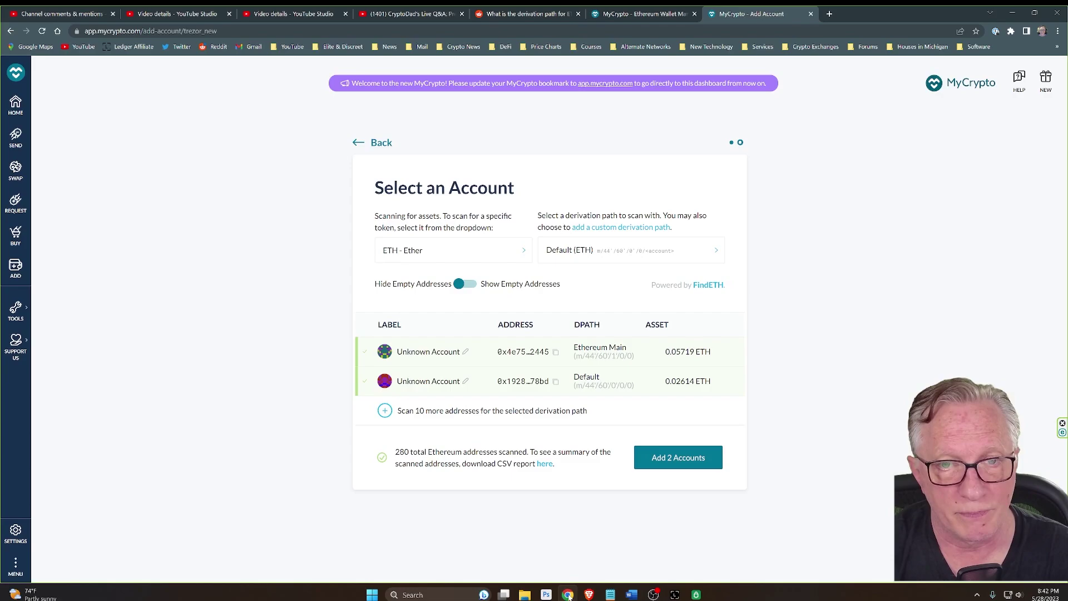
Add both found accounts and review Trezor Account 1 ($229.91) and Account 2 ($554.14) on the dashboard.
click(678, 461)
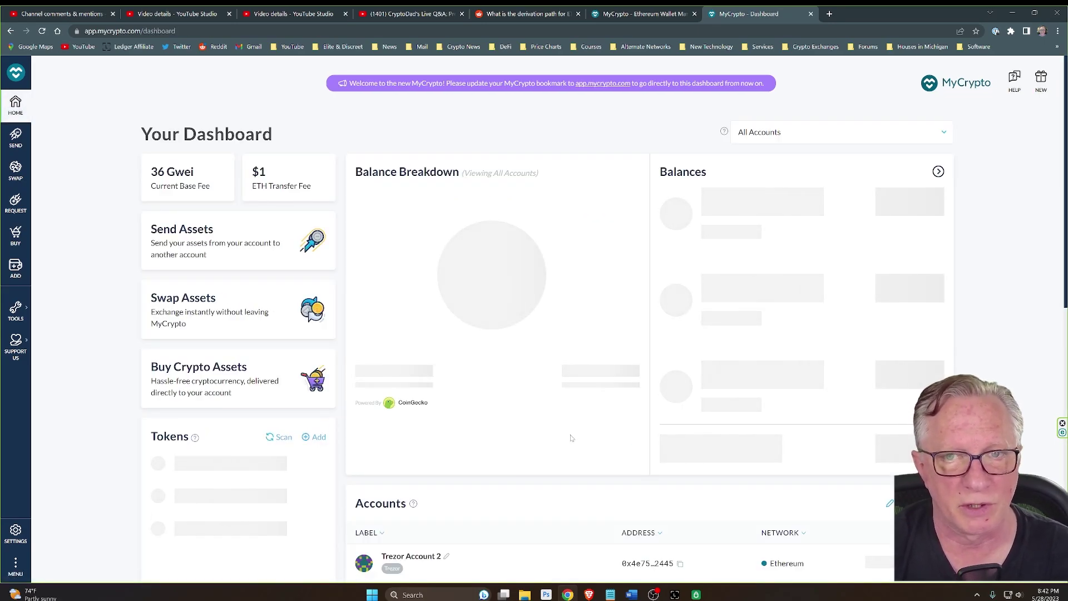
scroll(562, 415, down, 5)
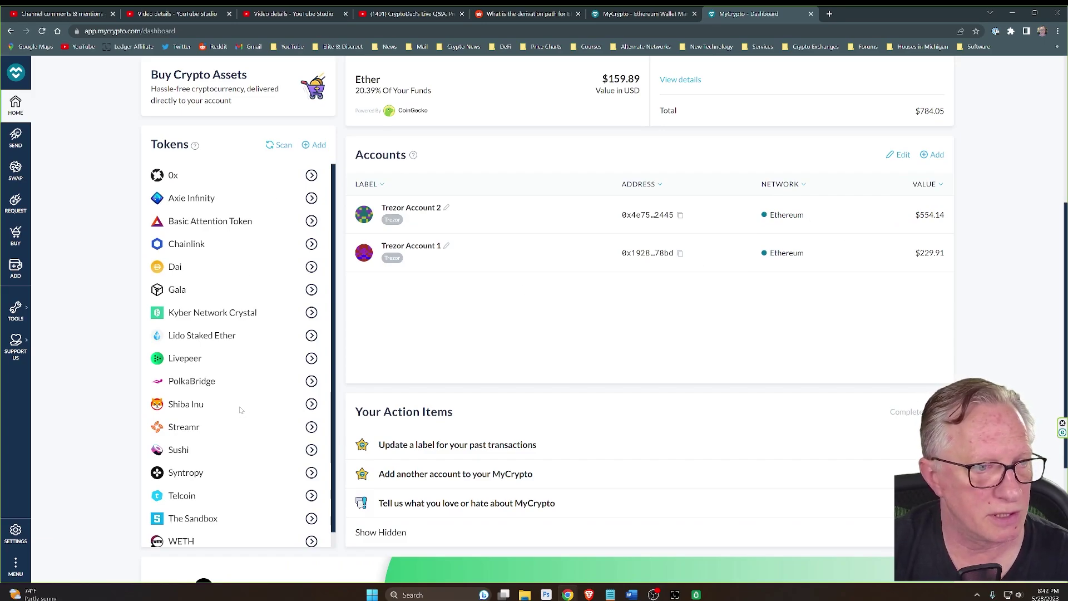
scroll(241, 409, down, 1)
scroll(234, 389, up, 1)
scroll(234, 388, up, 1)
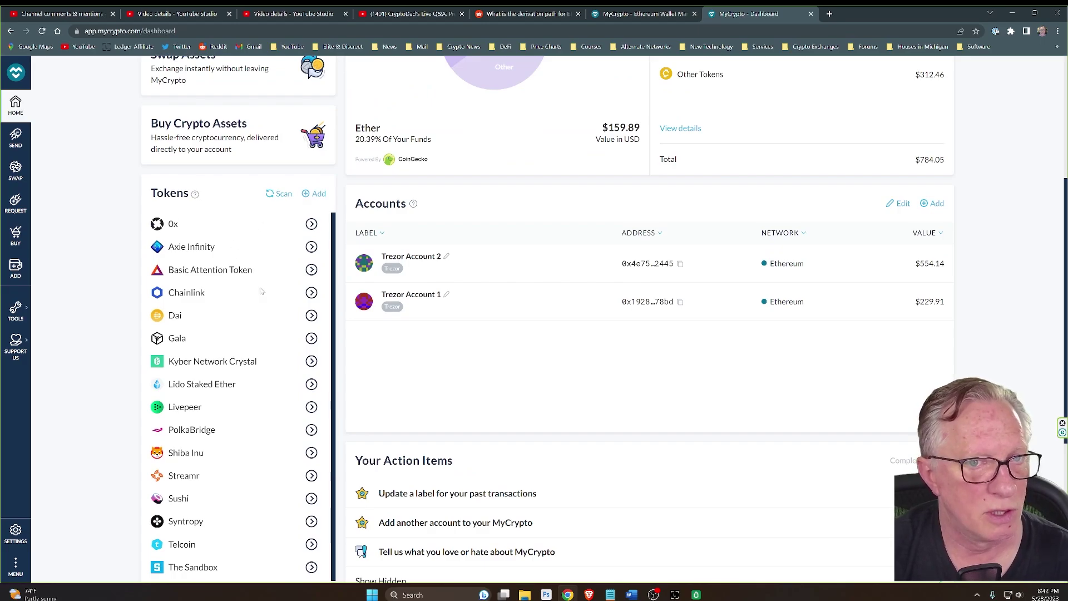
scroll(501, 251, up, 5)
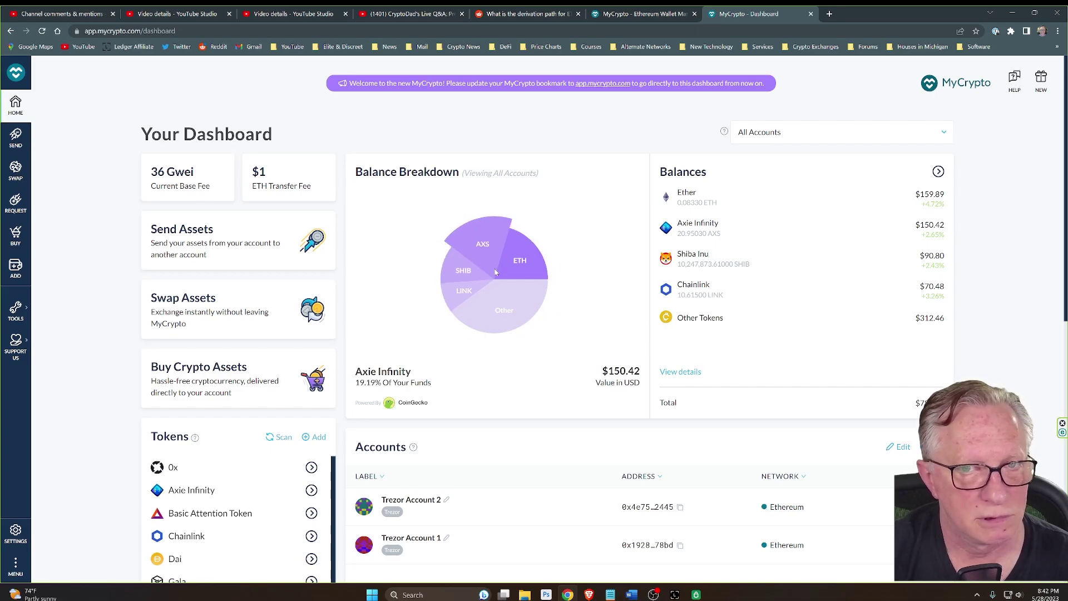
scroll(473, 365, down, 3)
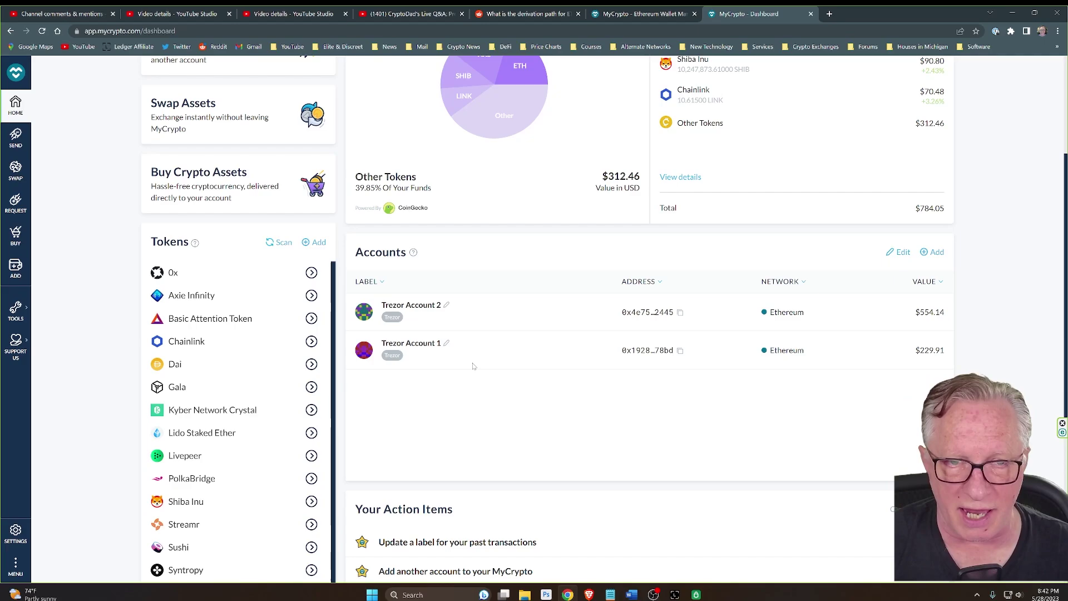